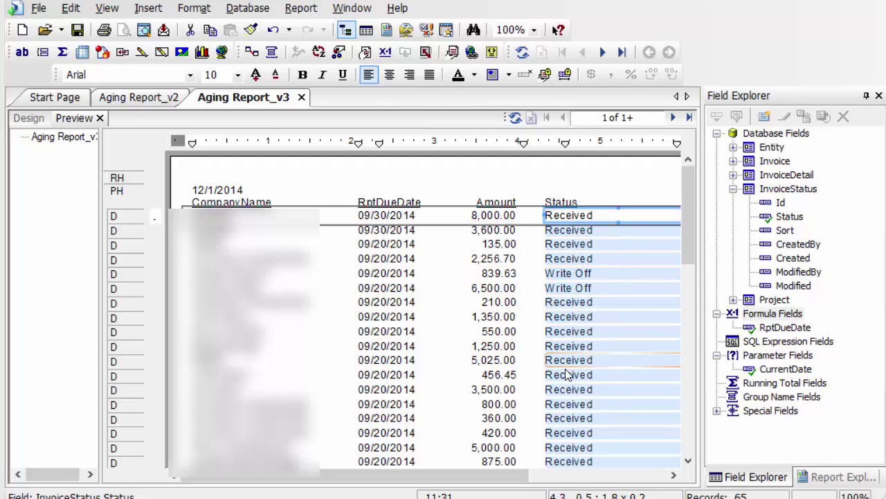
Filter the report to records whose InvoiceStatus.Status is equal to Not Received, and refresh the report data.
left_click(339, 55)
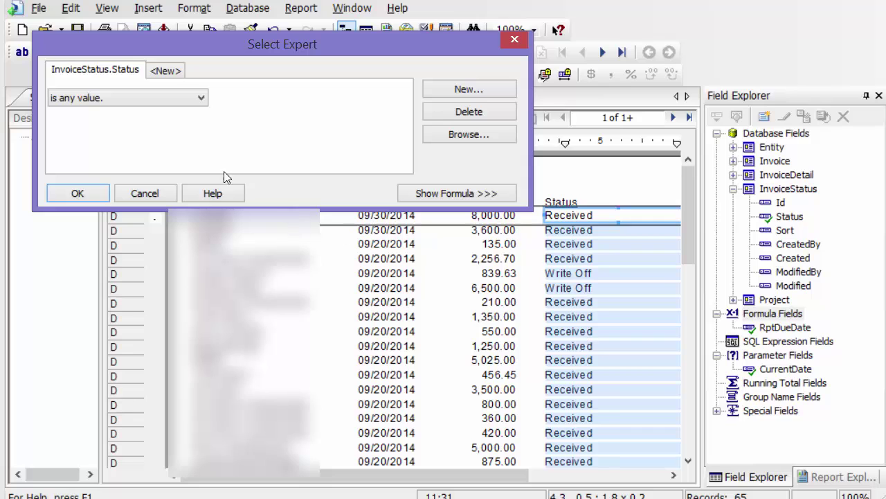
left_click(165, 70)
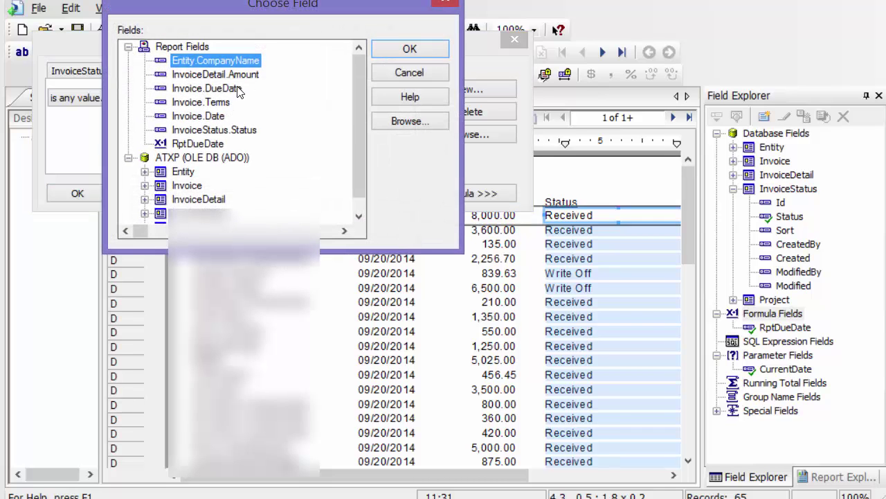
double_click(213, 130)
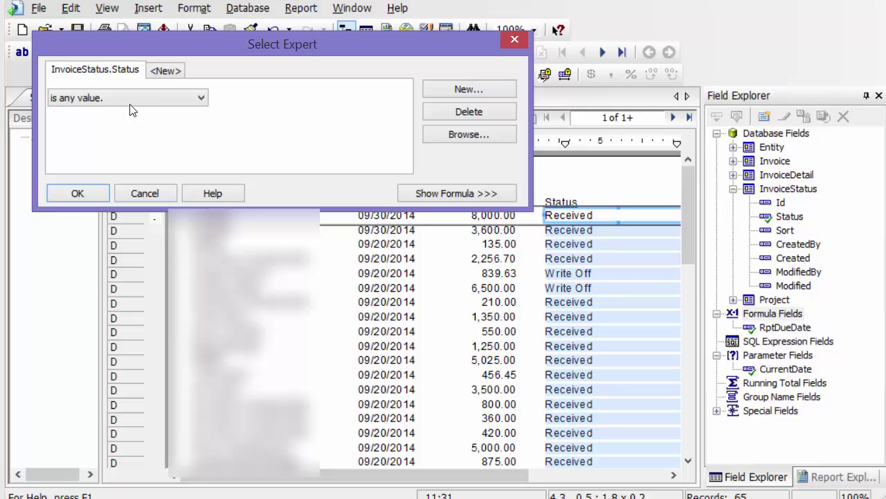
left_click(184, 102)
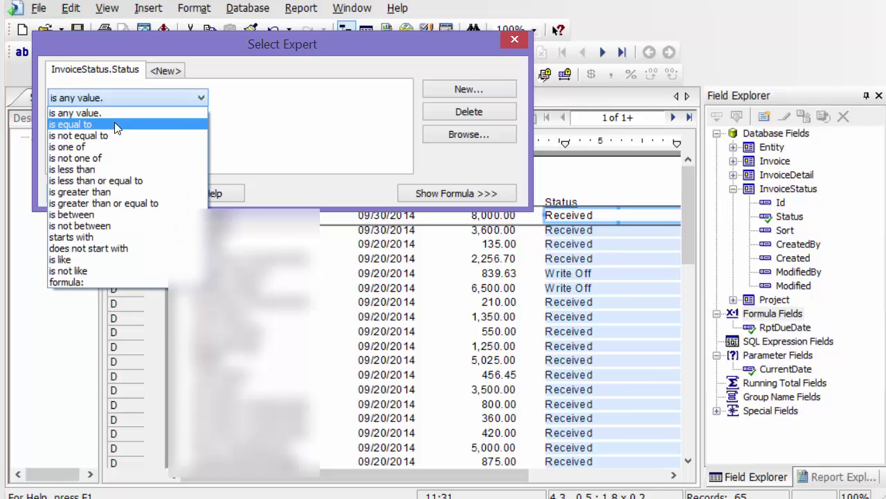
left_click(86, 125)
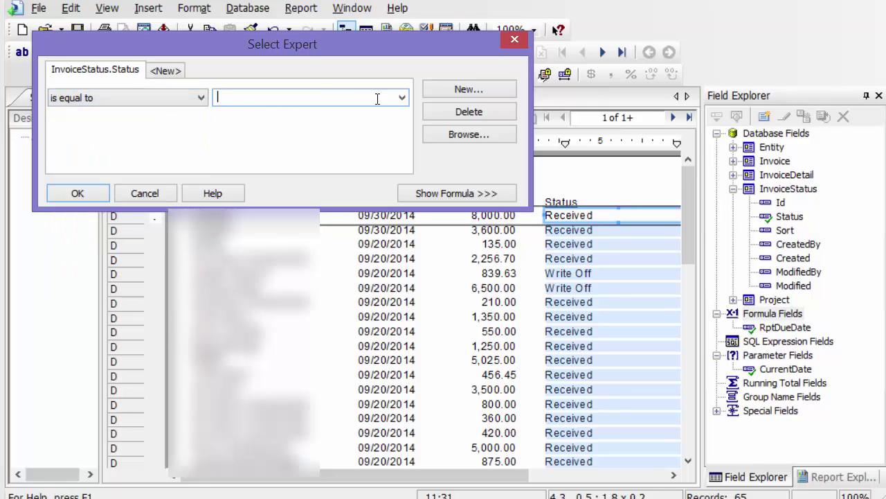
left_click(402, 98)
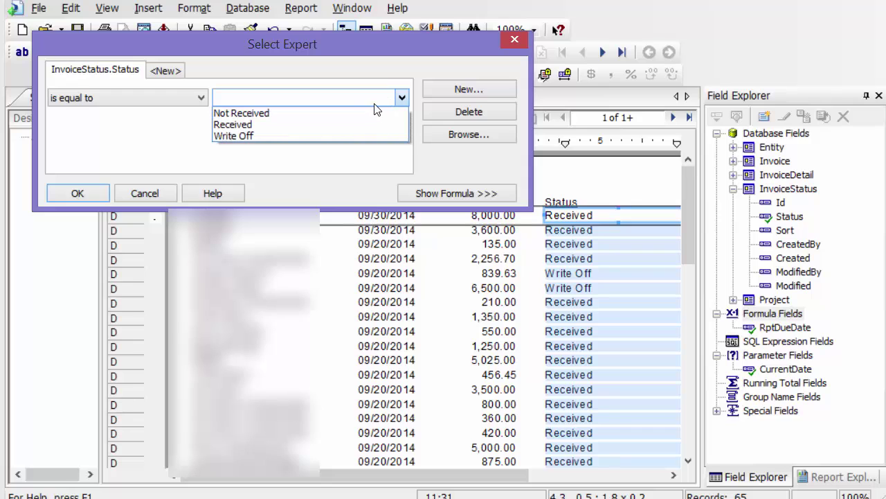
left_click(352, 114)
left_click(57, 190)
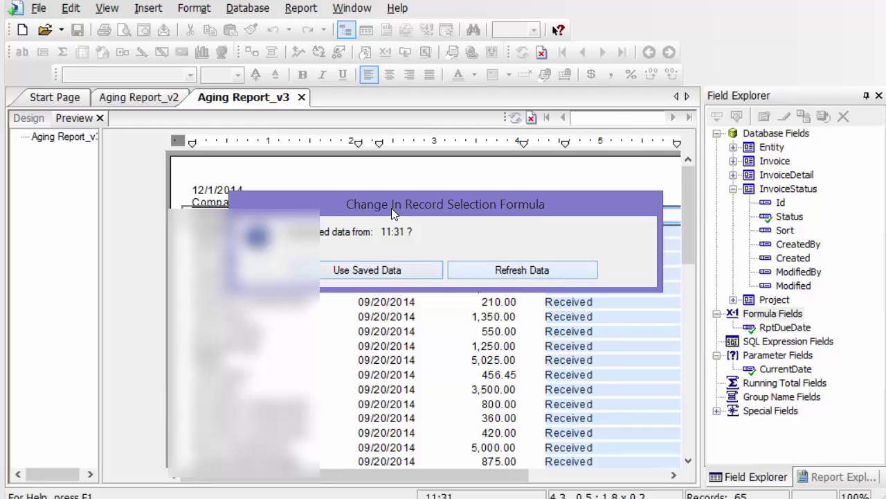
key("Return")
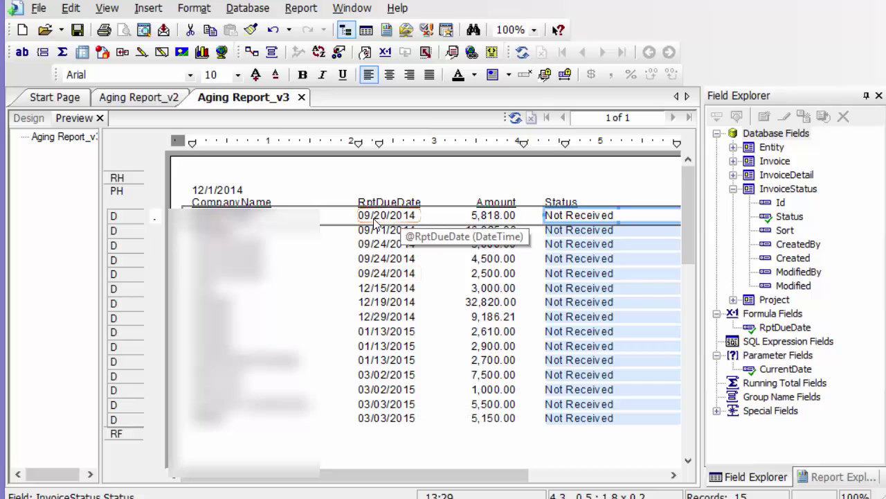
Move the RptDueDate column closer to the CompanyName column, leaving a gap before Amount.
left_click_drag(373, 221, 326, 221)
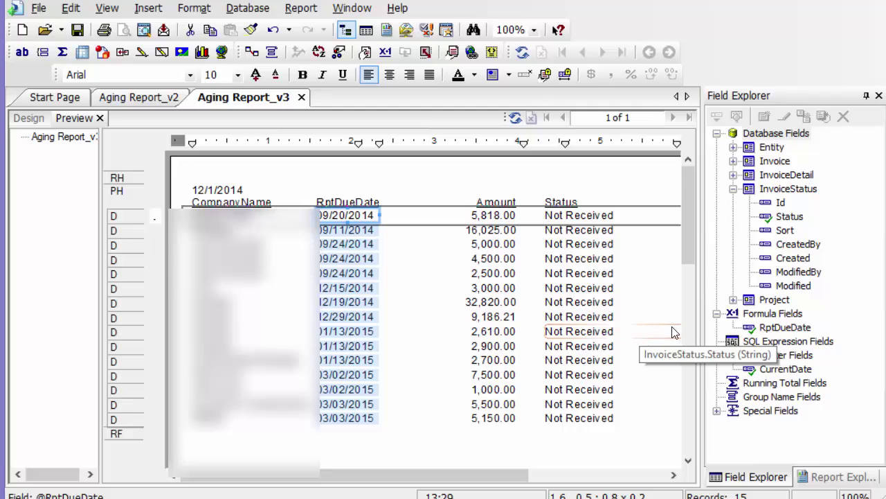
Create a new formula field named Days.
left_click(781, 328)
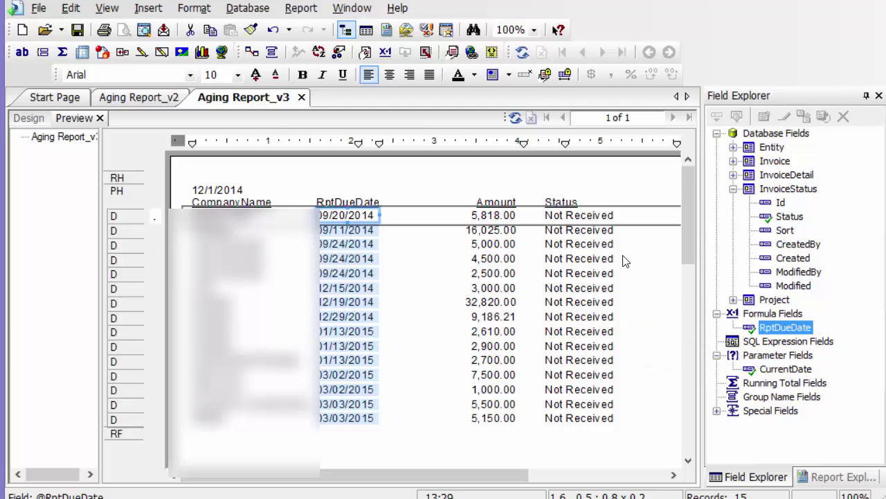
right_click(770, 316)
left_click(810, 325)
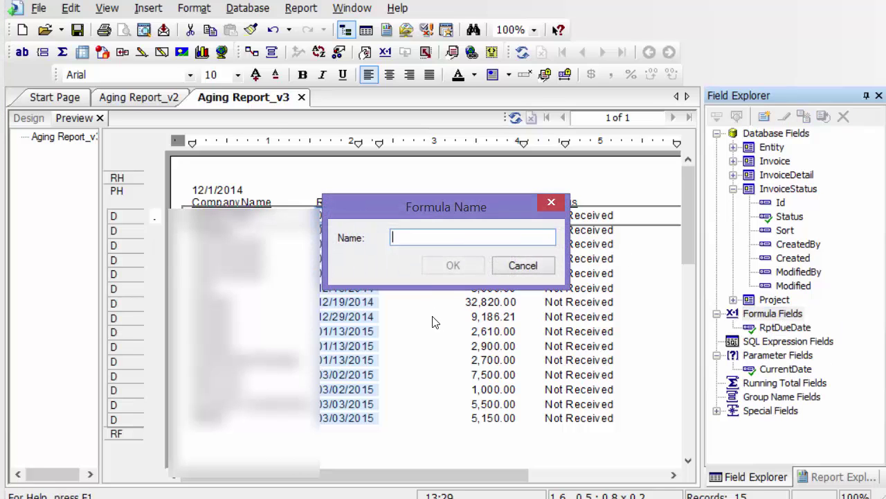
type("de")
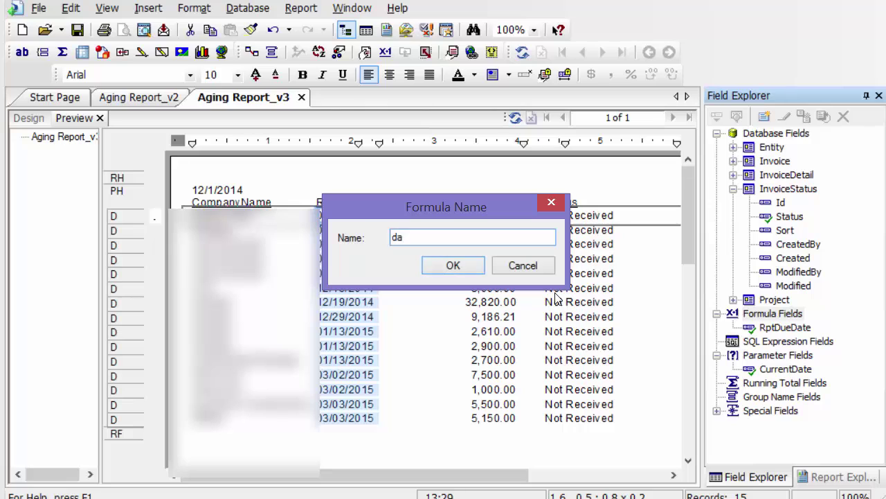
key("BackSpace")
key("BackSpace")
type("Day")
left_click(452, 266)
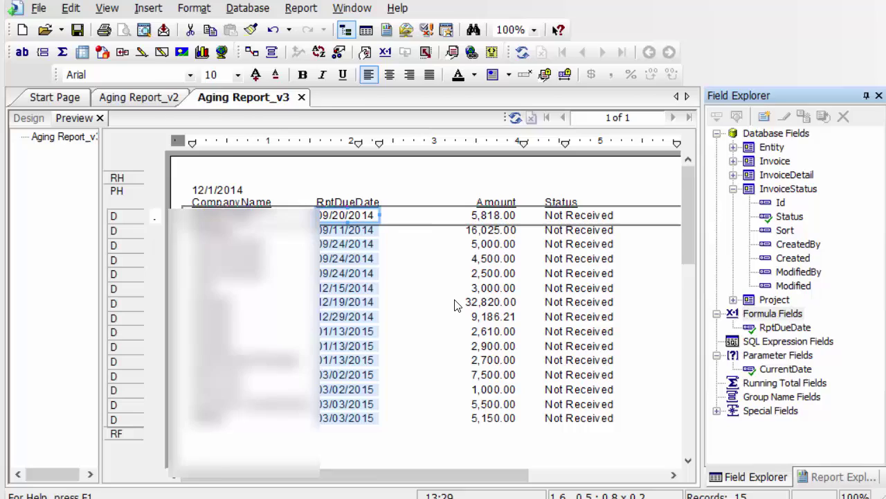
Start the Days formula with the function call DateDiff(.
type("DateDiff")
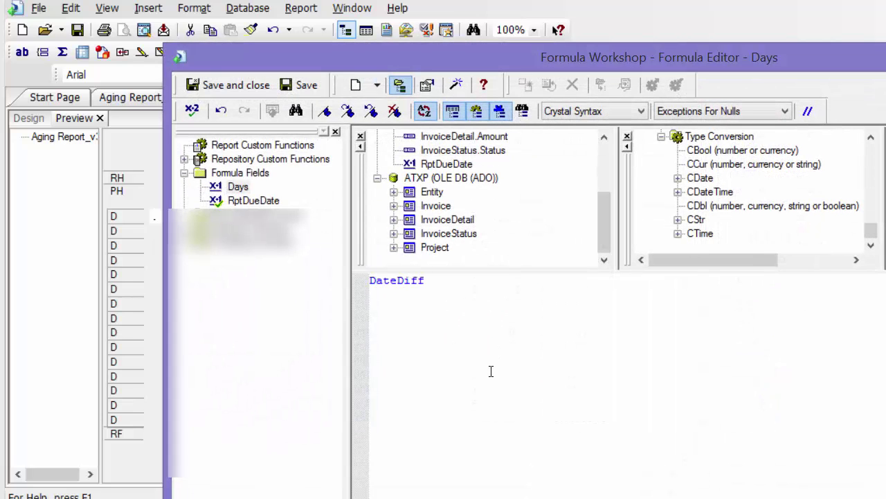
type("(")
left_click_drag(604, 229, 607, 173)
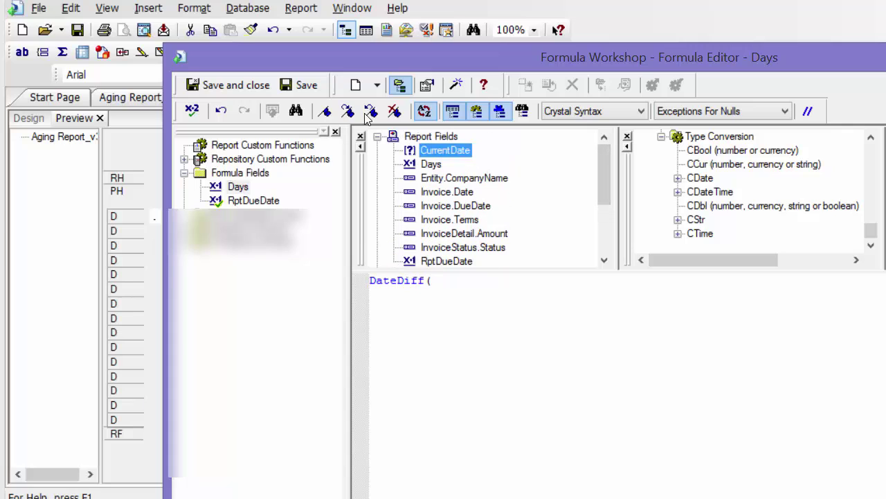
double_click(445, 150)
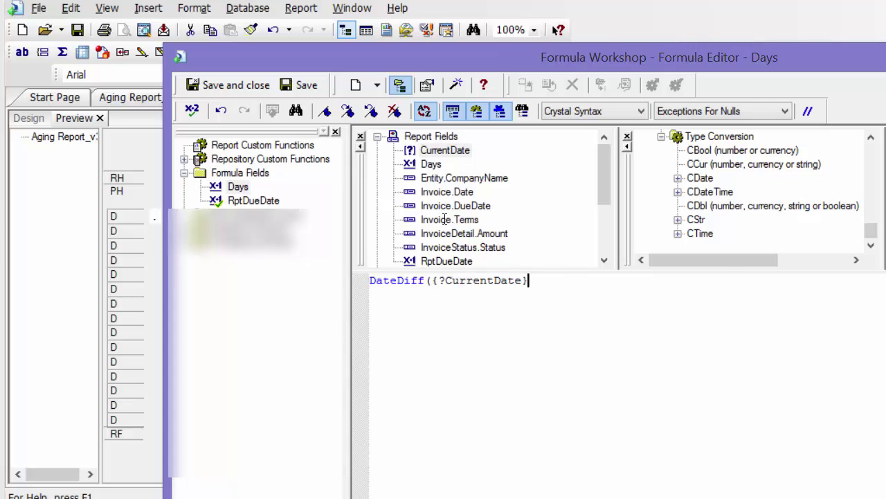
key("BackSpace")
key("BackSpace")
key("BackSpace")
key("BackSpace")
key("BackSpace")
key("BackSpace")
key("BackSpace")
key("BackSpace")
key("BackSpace")
key("BackSpace")
key("BackSpace")
key("BackSpace")
key("BackSpace")
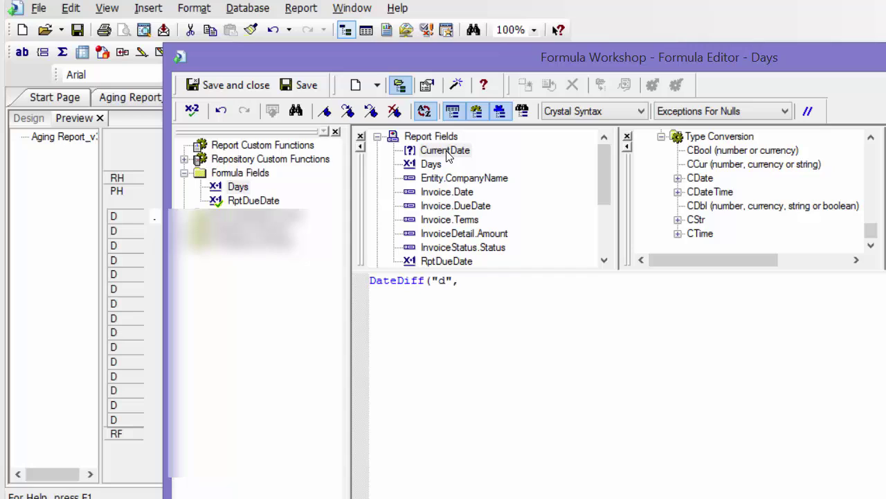
double_click(445, 151)
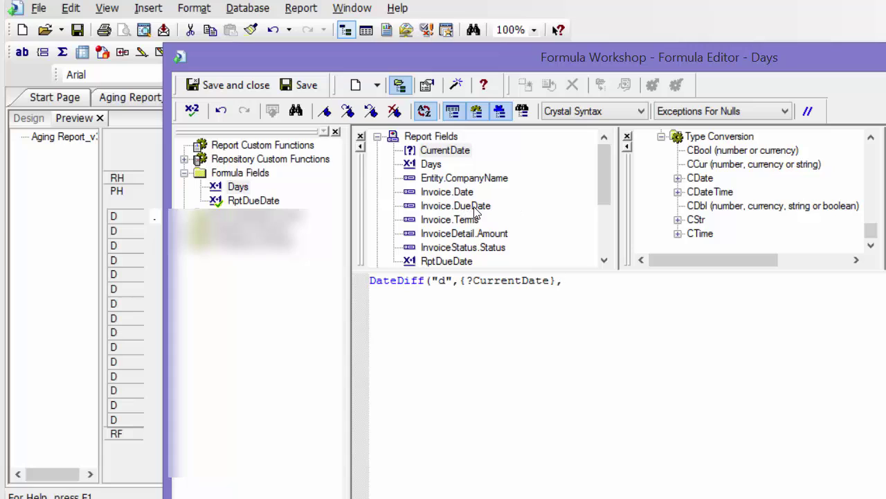
left_click_drag(609, 184, 603, 198)
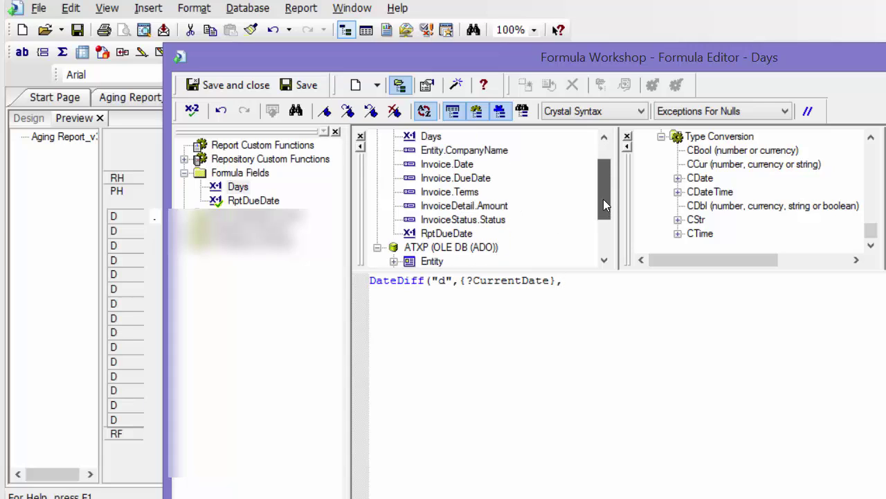
double_click(447, 233)
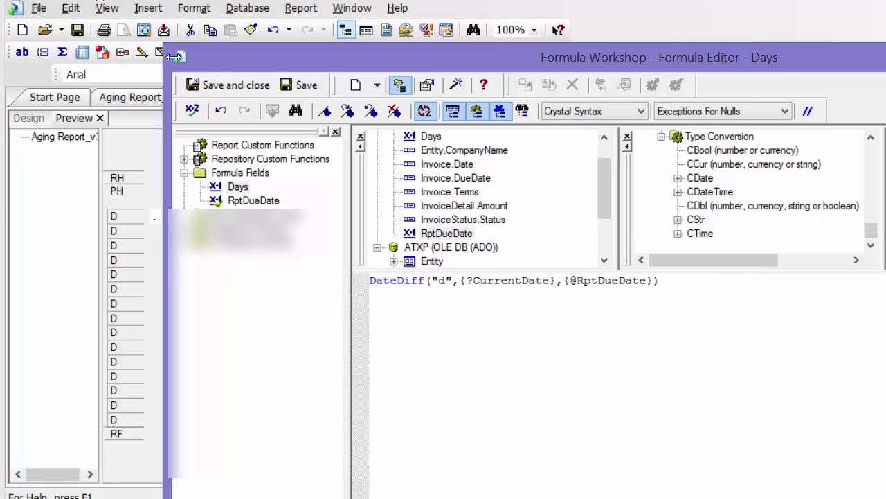
left_click(228, 84)
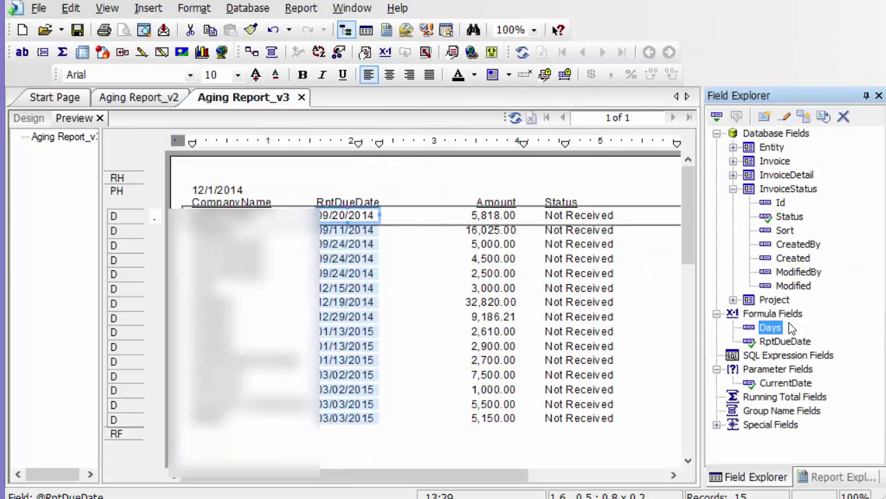
Place the Days formula field in the details section between the RptDueDate and Amount columns.
left_click_drag(782, 335, 399, 214)
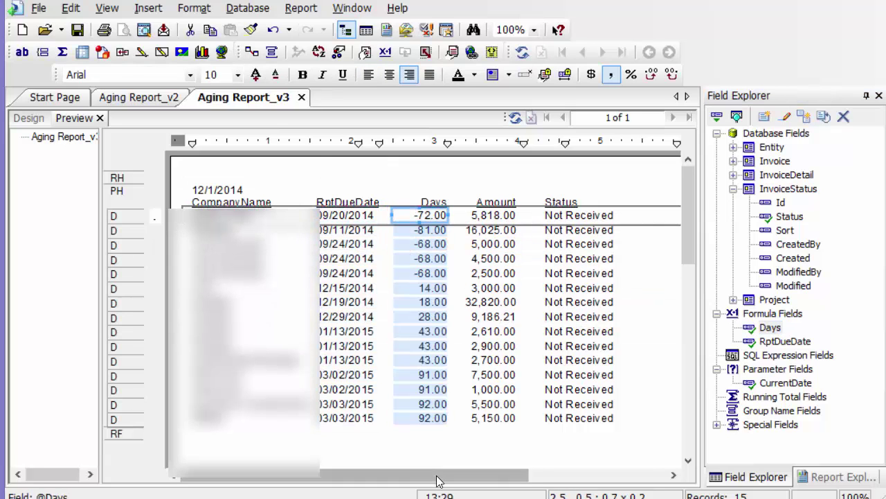